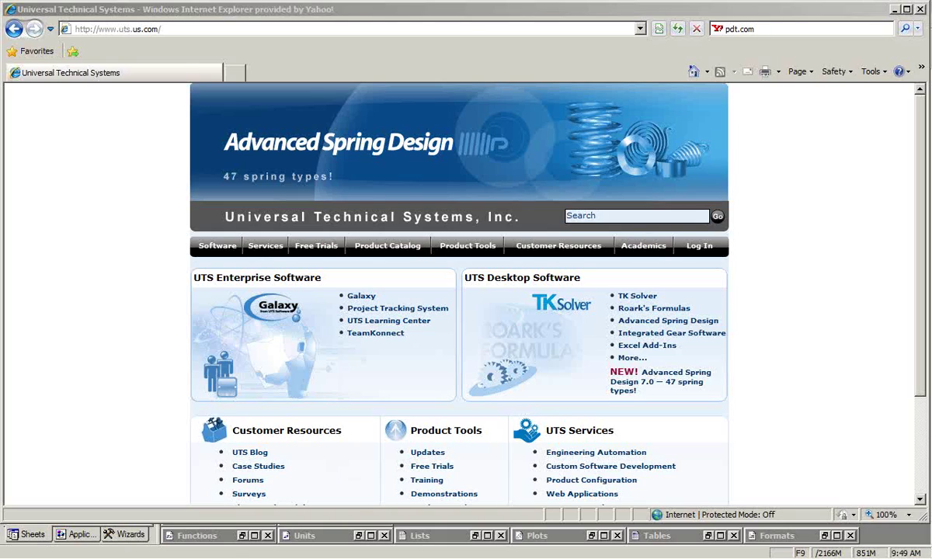
Show the Function Wizard's Fluid Properties functions, including $DENSITY, in TK Solver's Wizards pane
click(385, 551)
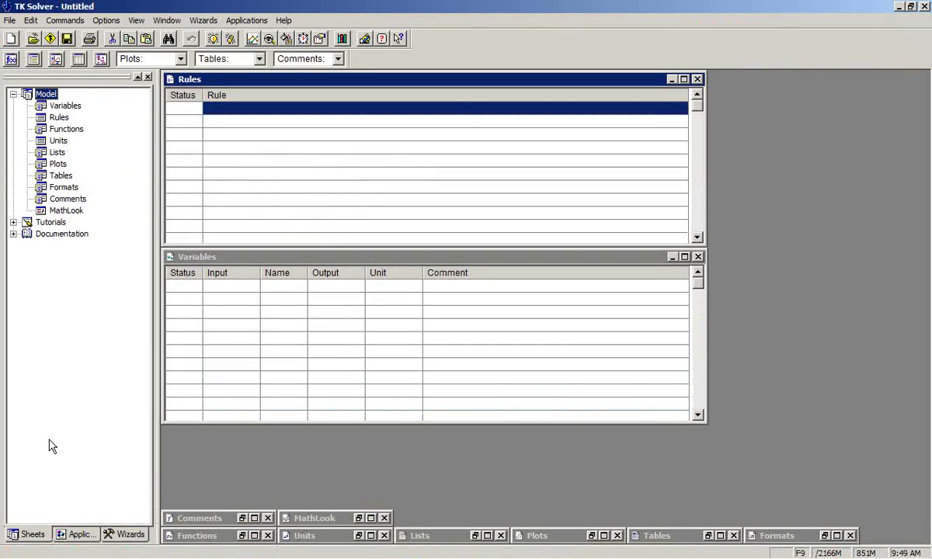
click(129, 534)
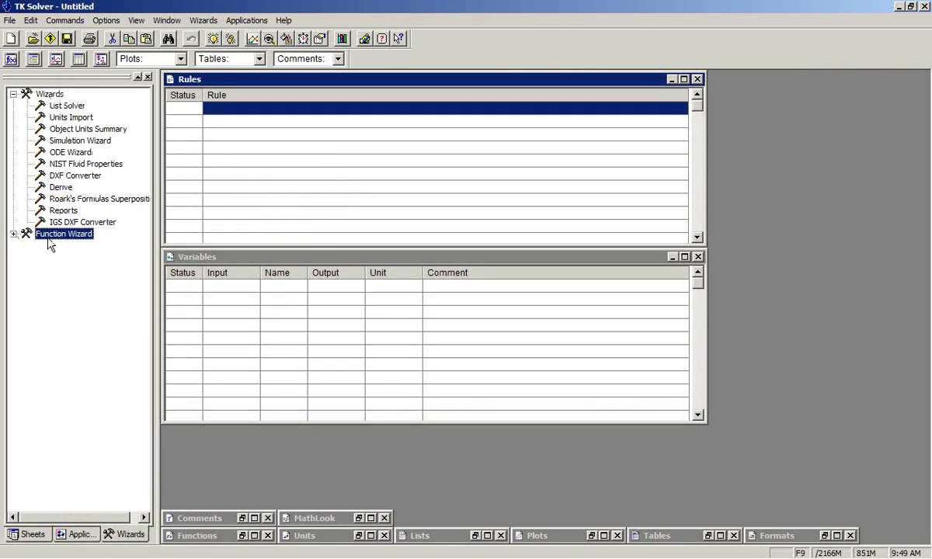
click(14, 234)
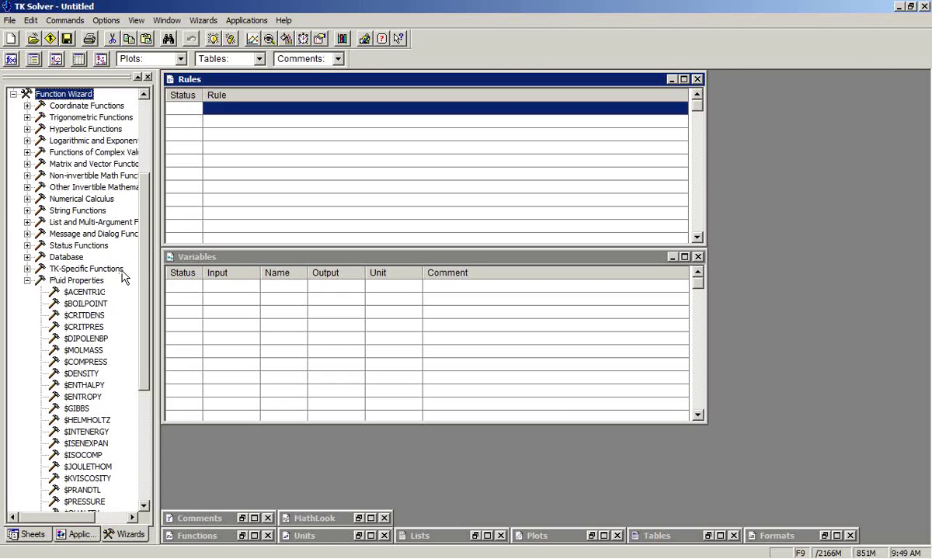
drag(148, 252, 145, 343)
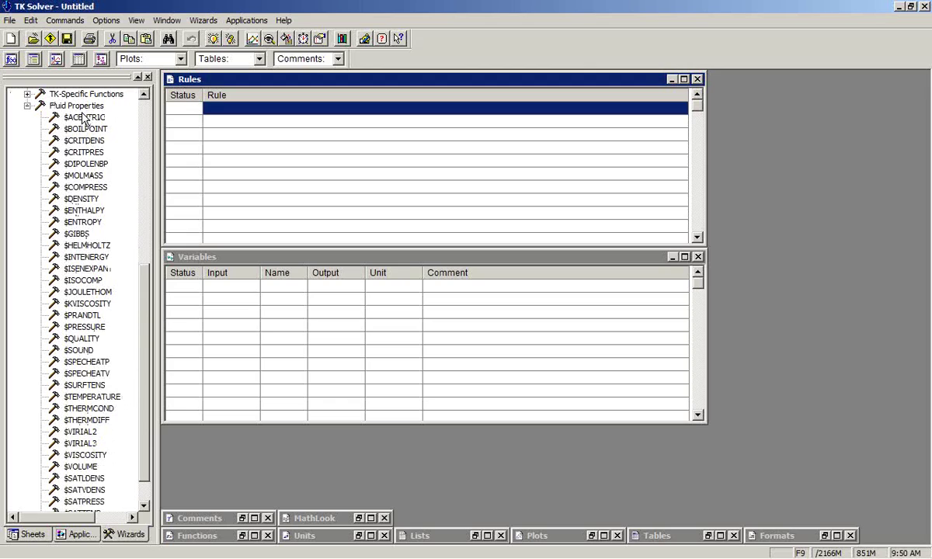
Open the $DENSITY function builder and confirm Pure Fluid as the substance category
double_click(80, 200)
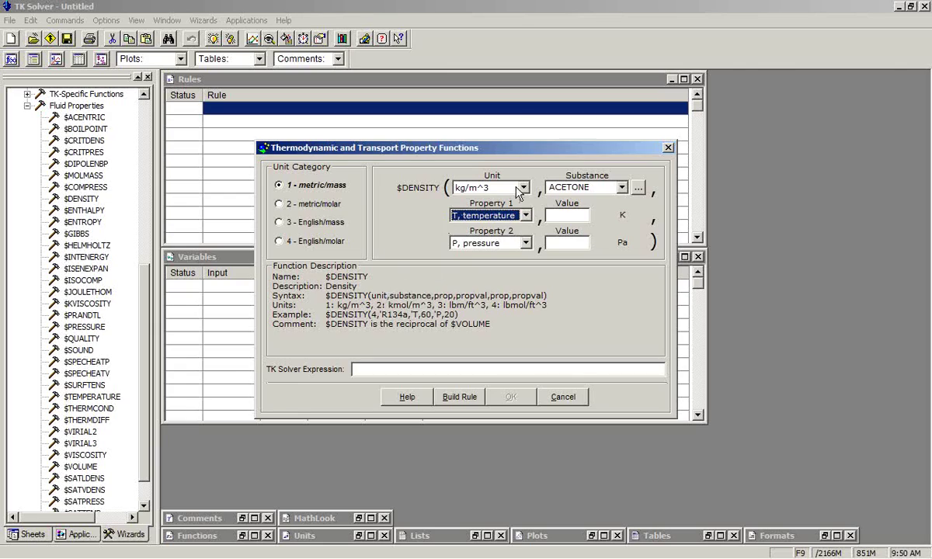
click(588, 187)
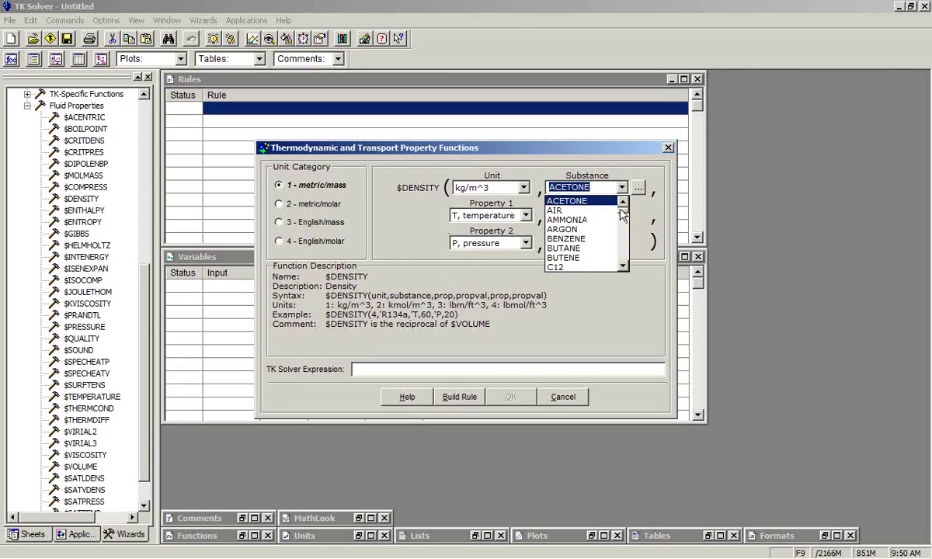
drag(624, 214, 583, 204)
click(638, 190)
click(638, 190)
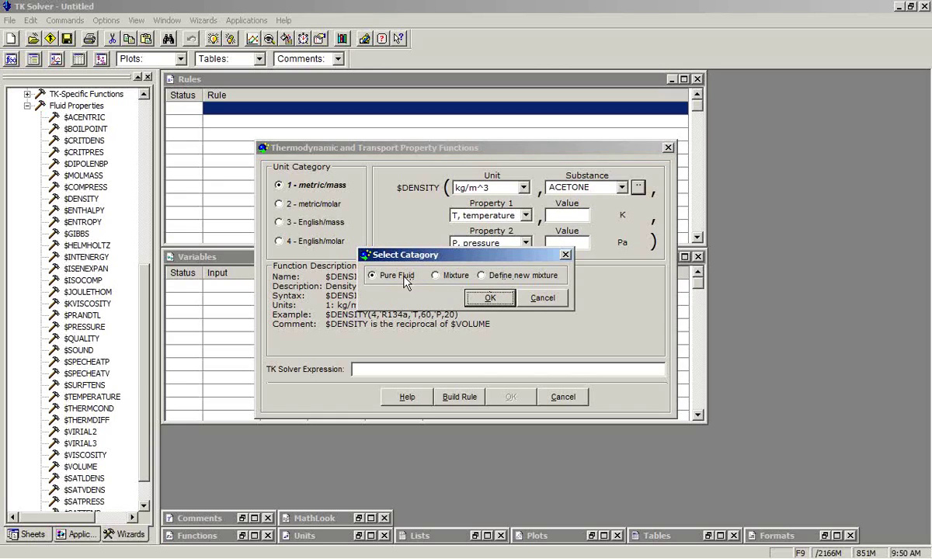
click(490, 299)
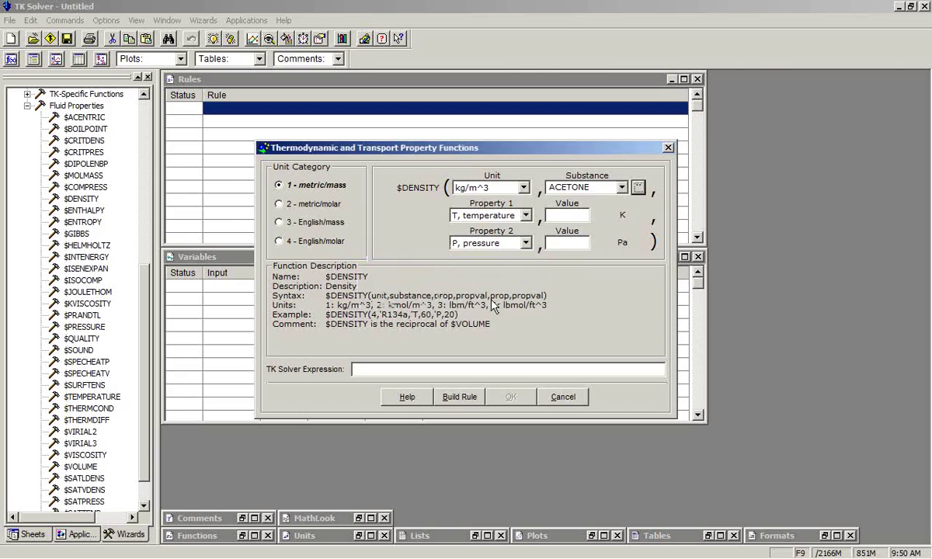
Choose WATER as the substance for the $DENSITY function
click(588, 215)
click(584, 187)
drag(625, 216, 626, 262)
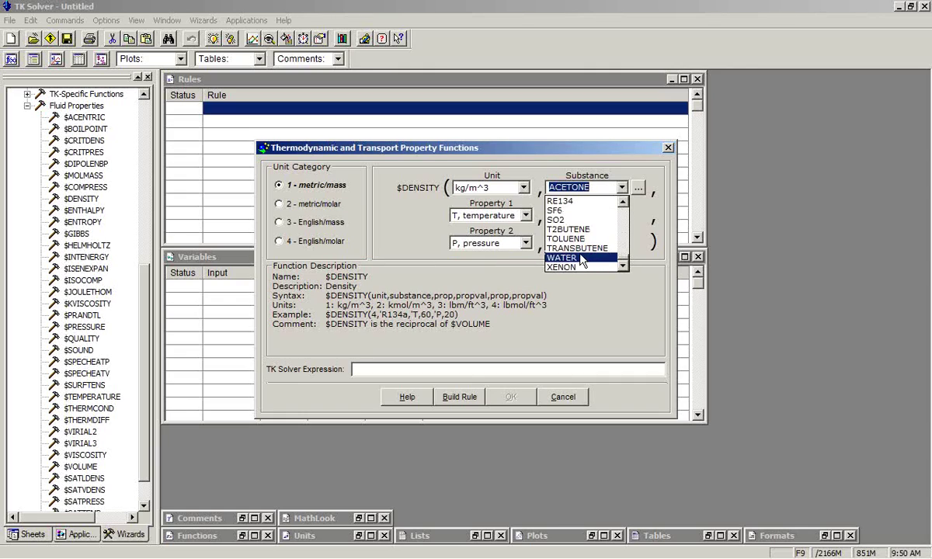
click(561, 257)
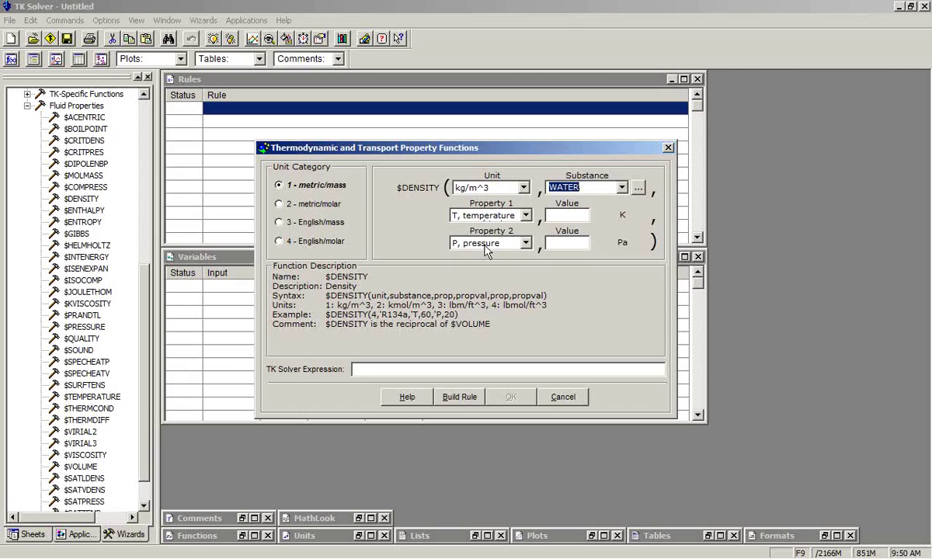
Keep temperature as Property 1 and enter variables T and P as the temperature and pressure values
click(493, 214)
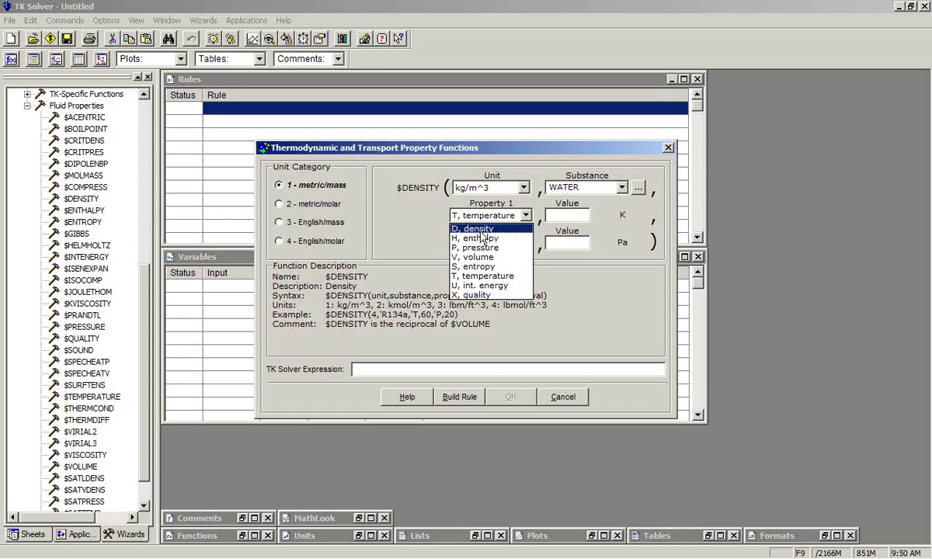
click(478, 277)
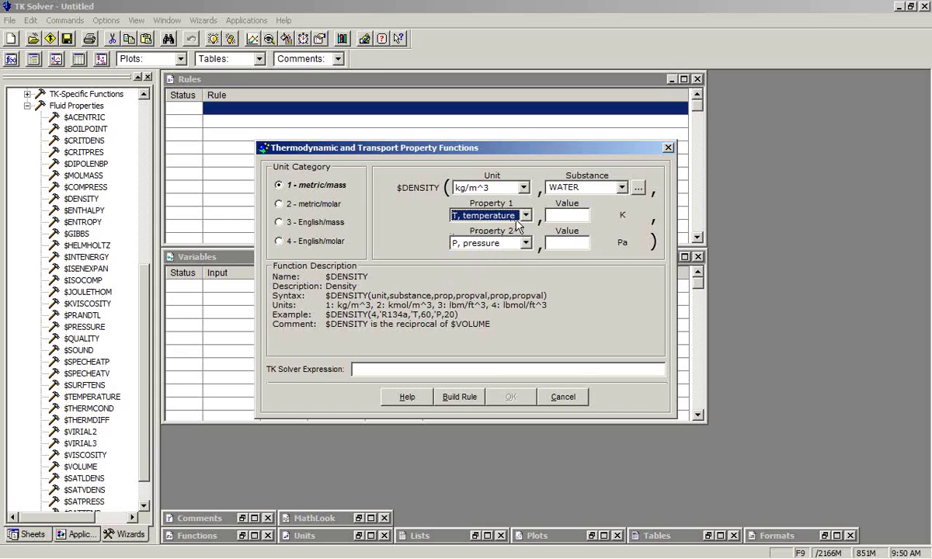
click(564, 217)
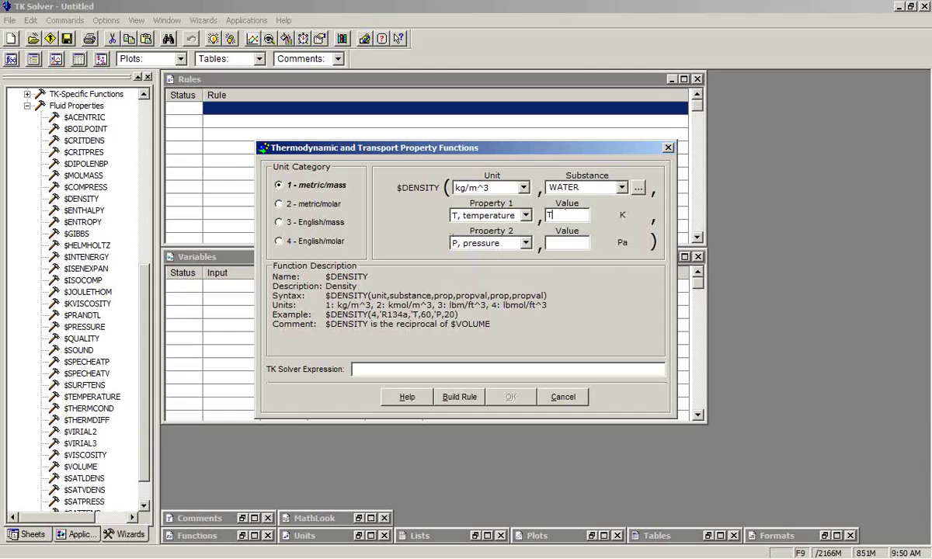
click(548, 243)
text(P)
Build the rule to produce the expression $DENSITY(1,'WATER,'T,T,'P,P)
click(459, 397)
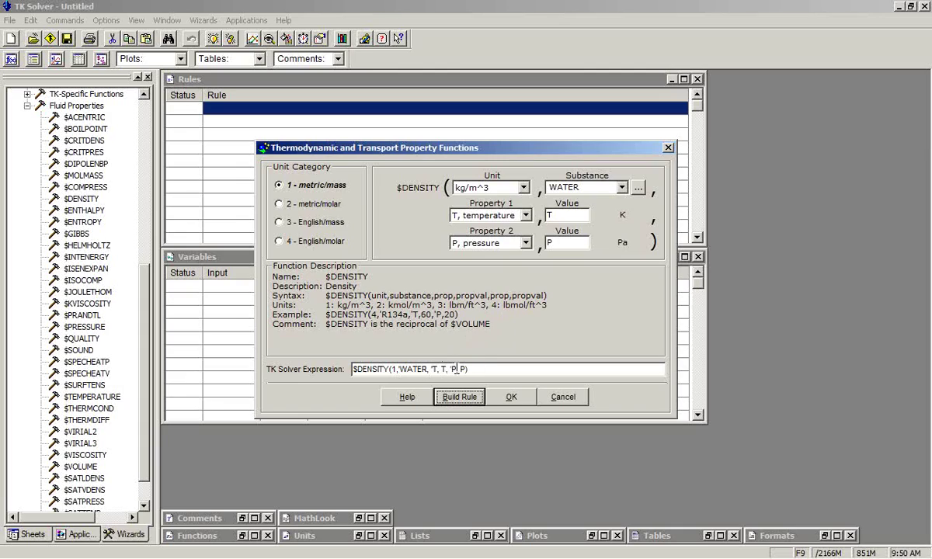
Insert the built rule into the model as $DENSITY(1,'WATER,'T,T,'P,P) = rho
click(511, 397)
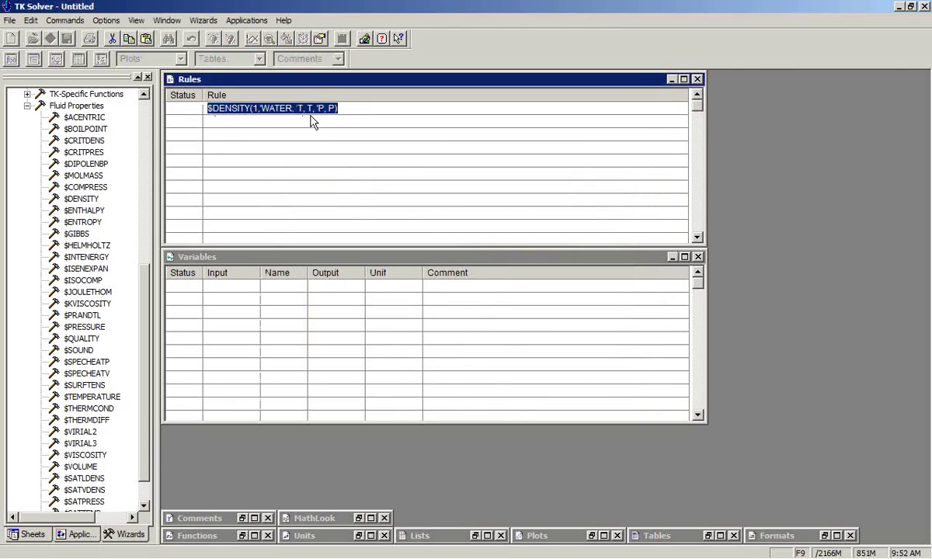
click(365, 108)
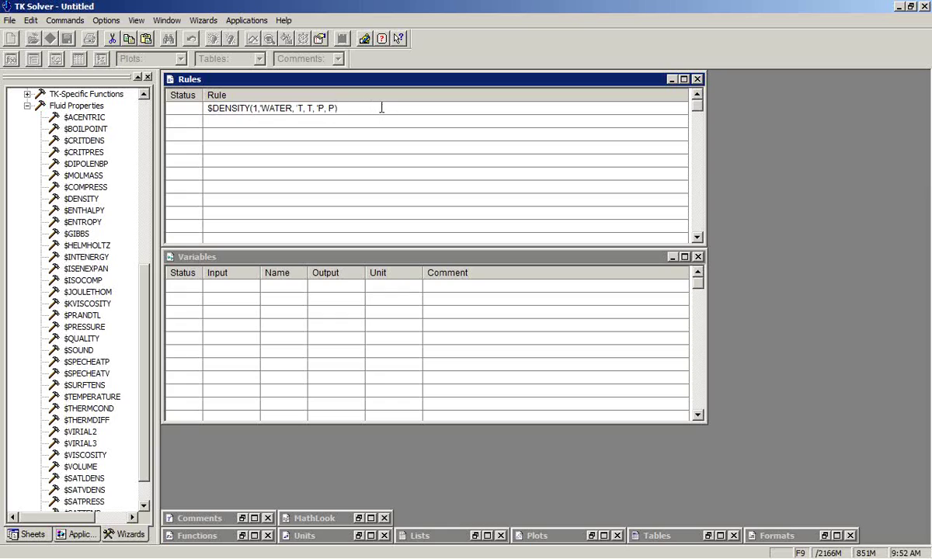
text(= rho)
key(Return)
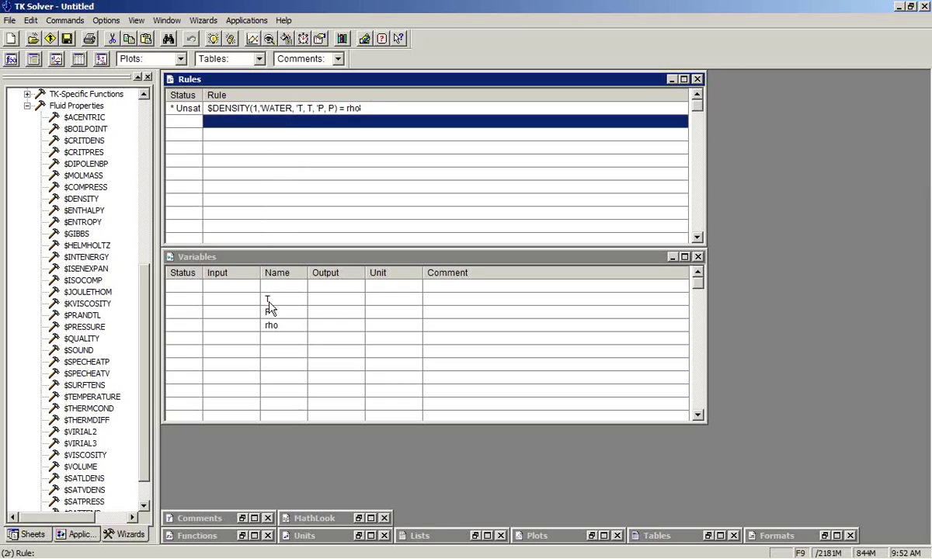
Set T to 400 and P to 102000, then solve for rho (.558683245)
click(244, 299)
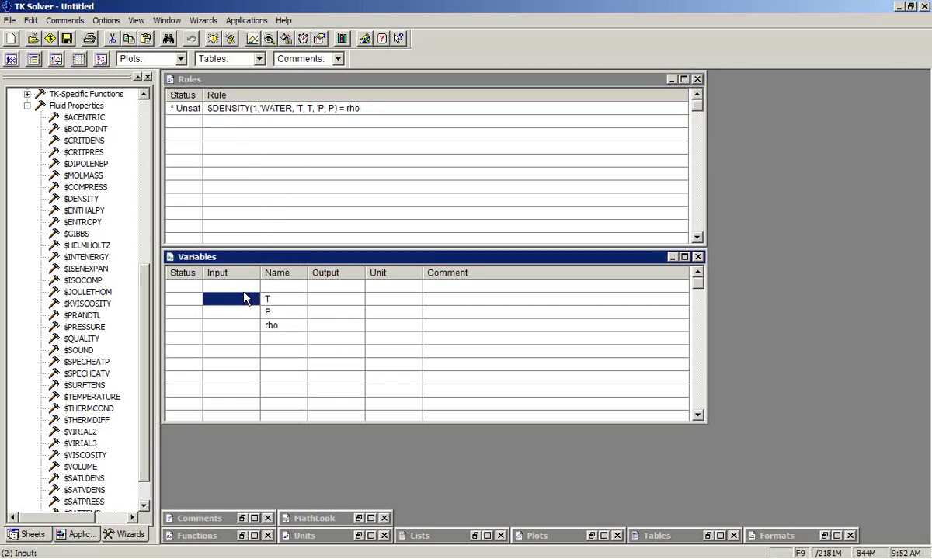
text(400)
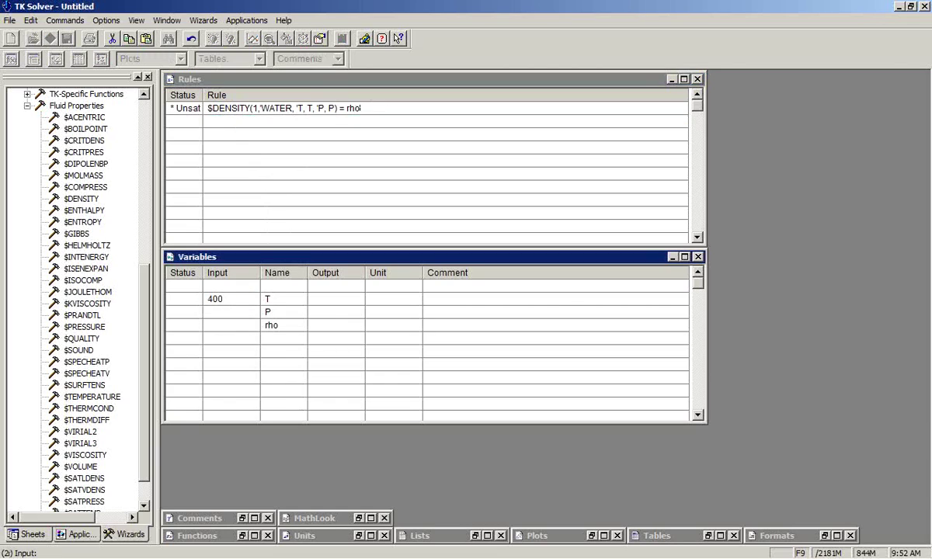
click(225, 315)
text(102000)
click(224, 329)
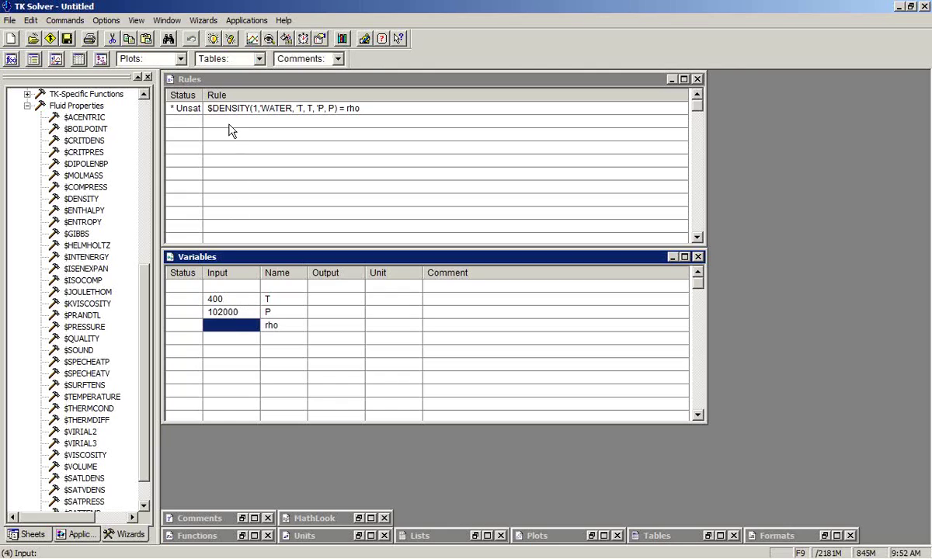
click(214, 41)
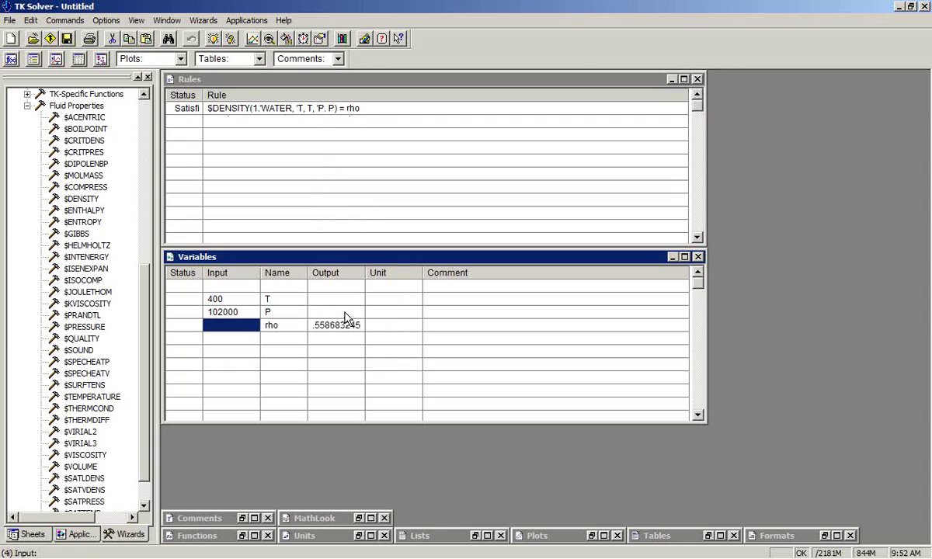
Give T, P and rho the units K, Pa and kg/m^3, then expand the Documentation entries
click(392, 302)
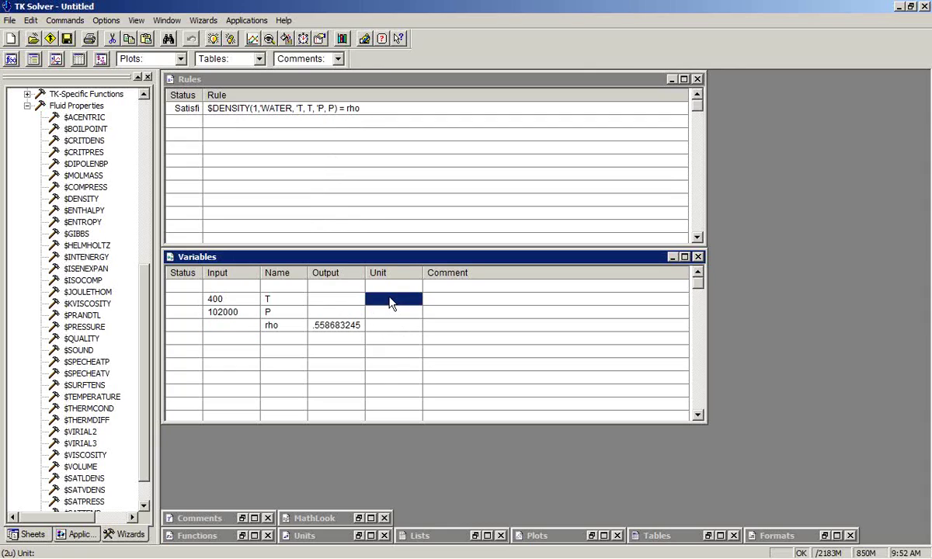
text(K)
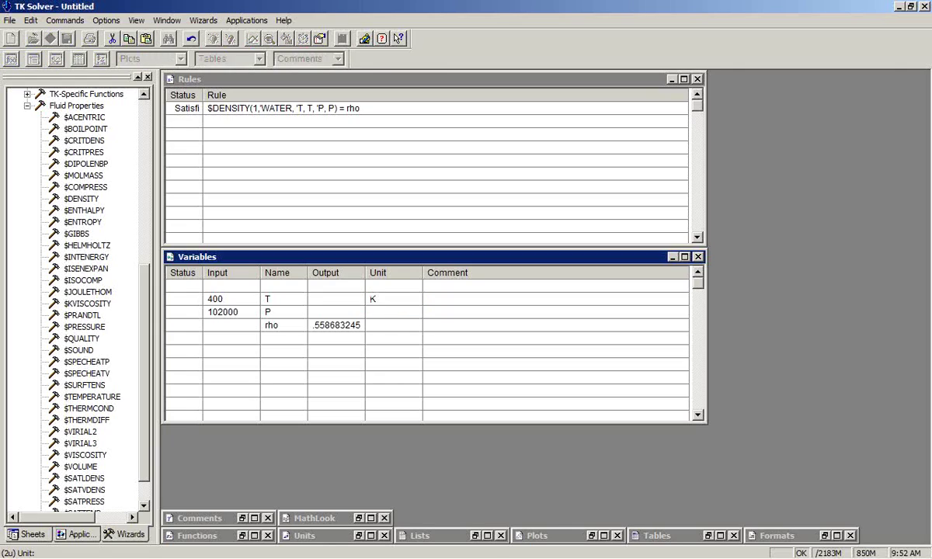
click(383, 317)
text(Pa)
click(370, 325)
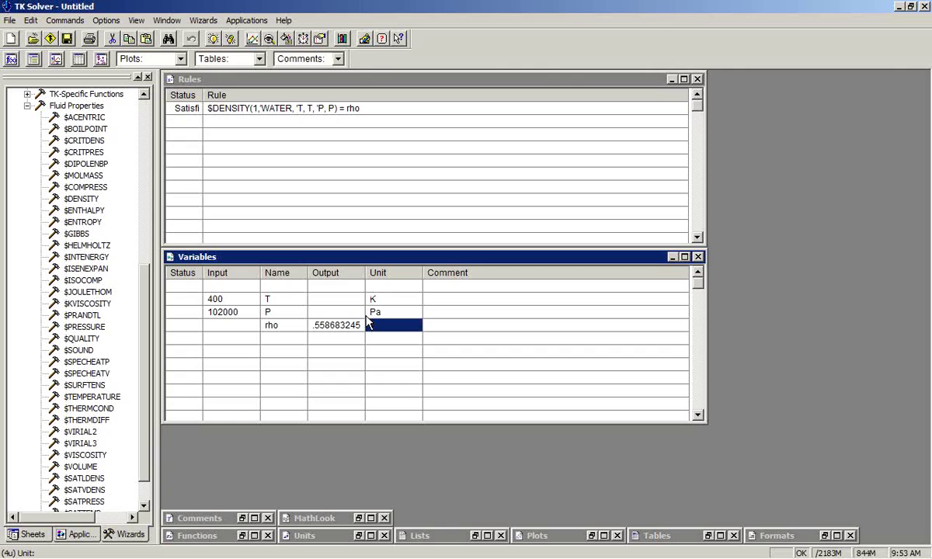
text(kg/m^3)
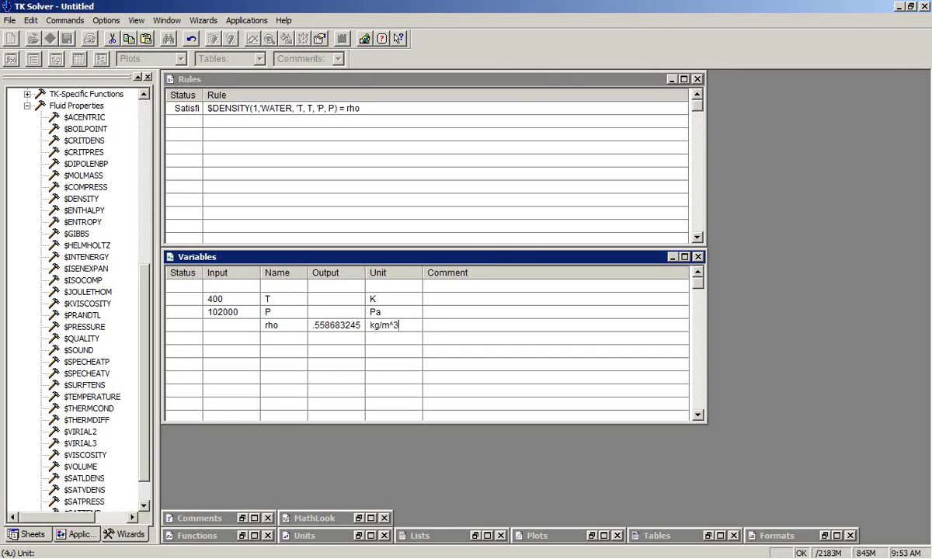
key(Return)
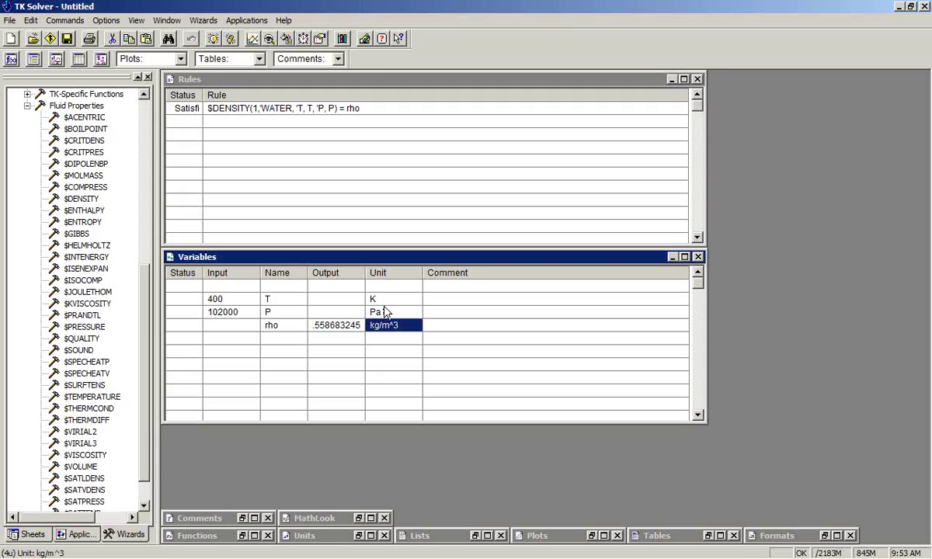
click(31, 534)
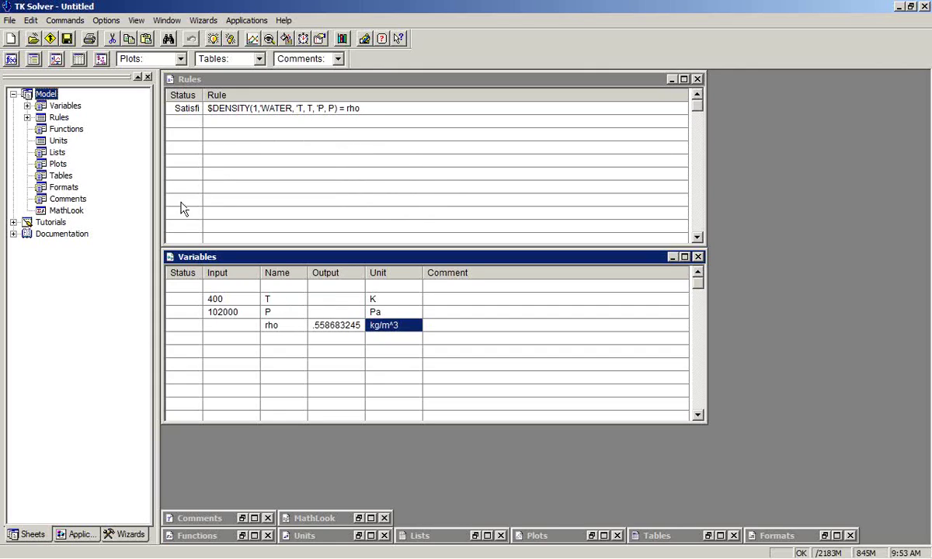
click(13, 234)
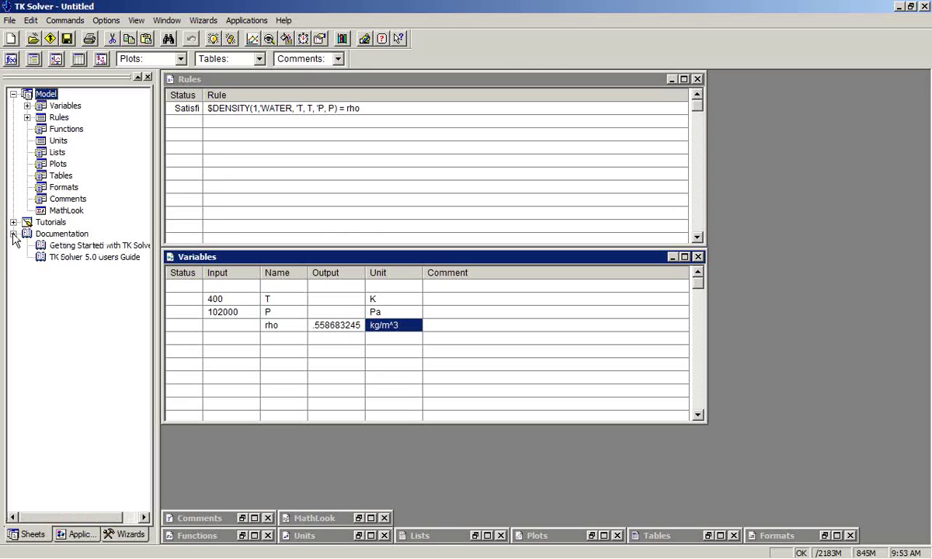
Open the TK Solver 5.0 Users Guide at Chapter 10's Thermodynamic and Transport Property Functions section
click(54, 259)
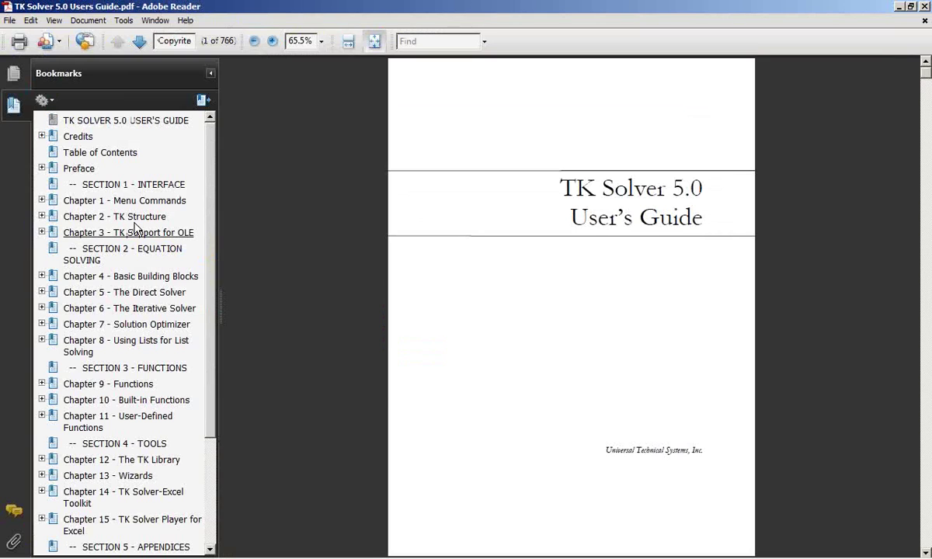
scroll(206, 178, down, 2)
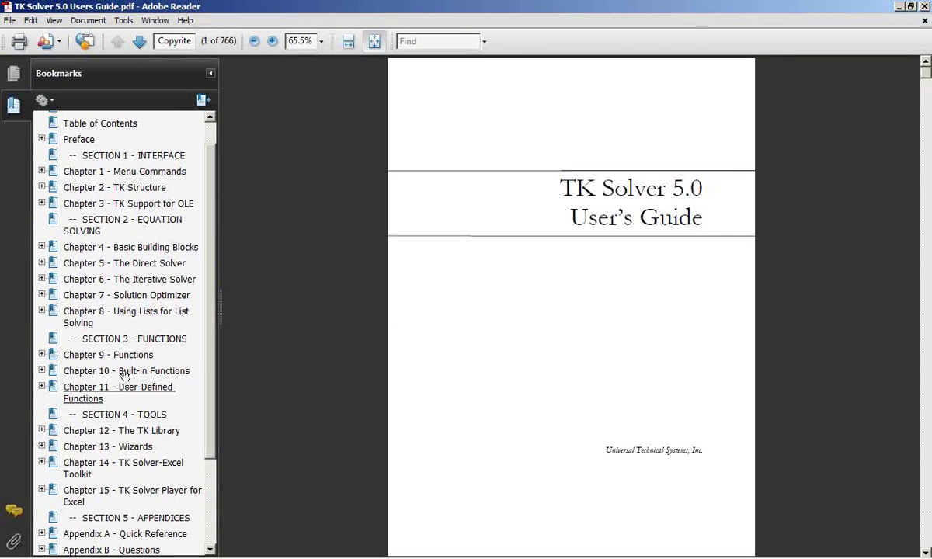
click(123, 376)
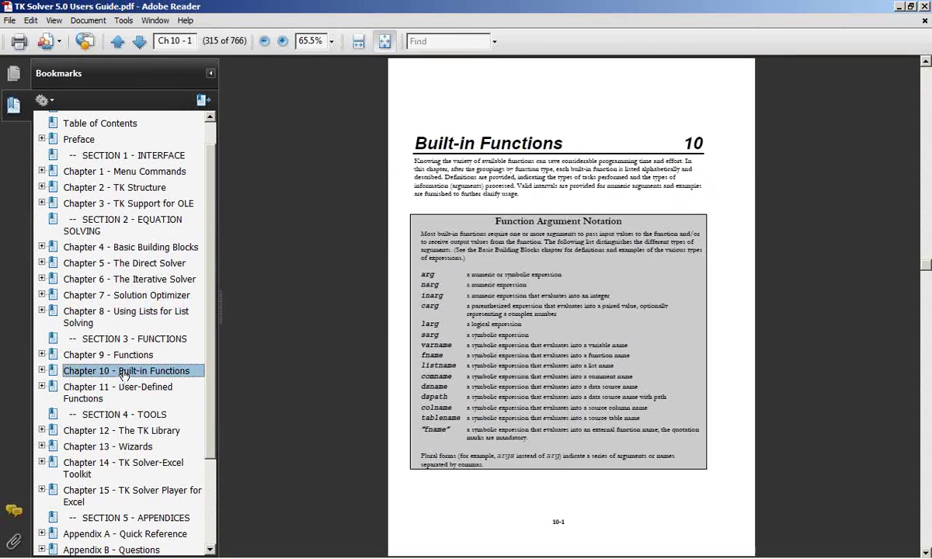
click(42, 371)
scroll(197, 322, down, 3)
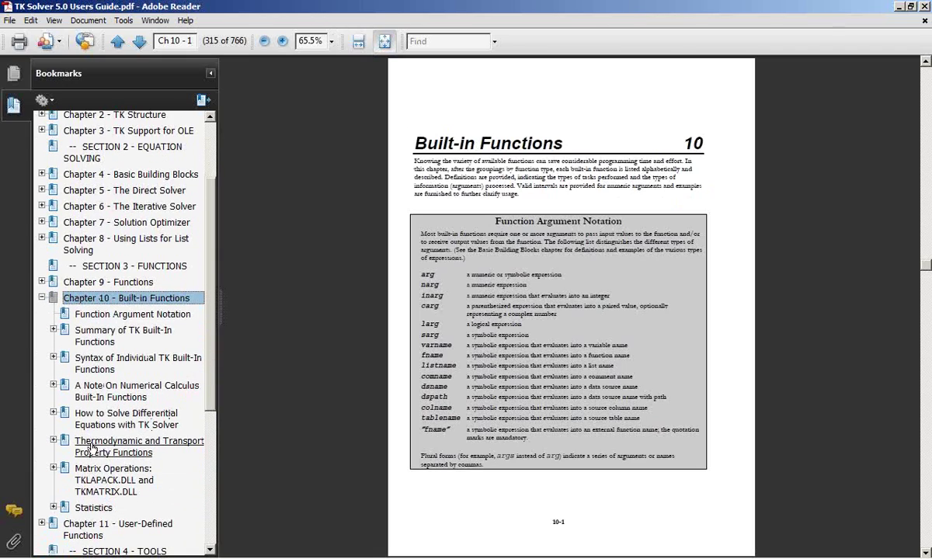
click(93, 447)
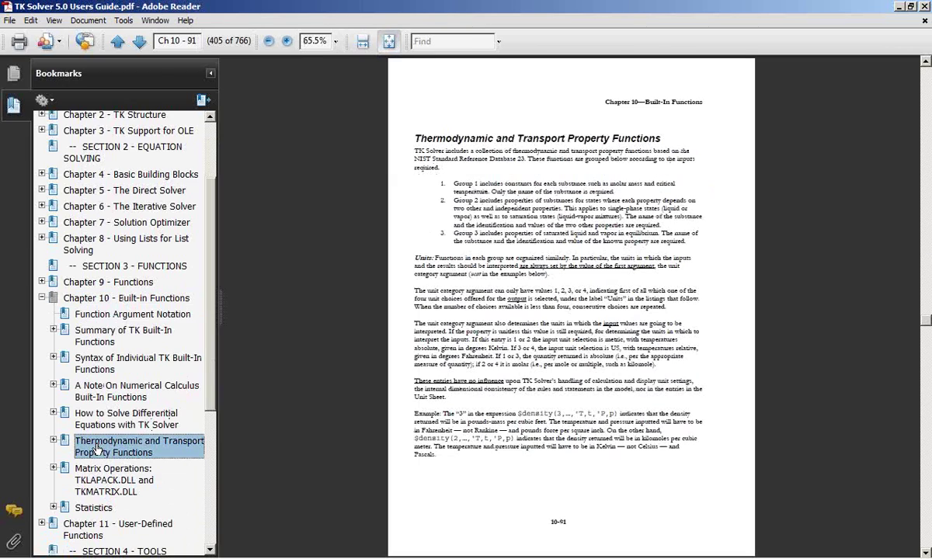
click(53, 441)
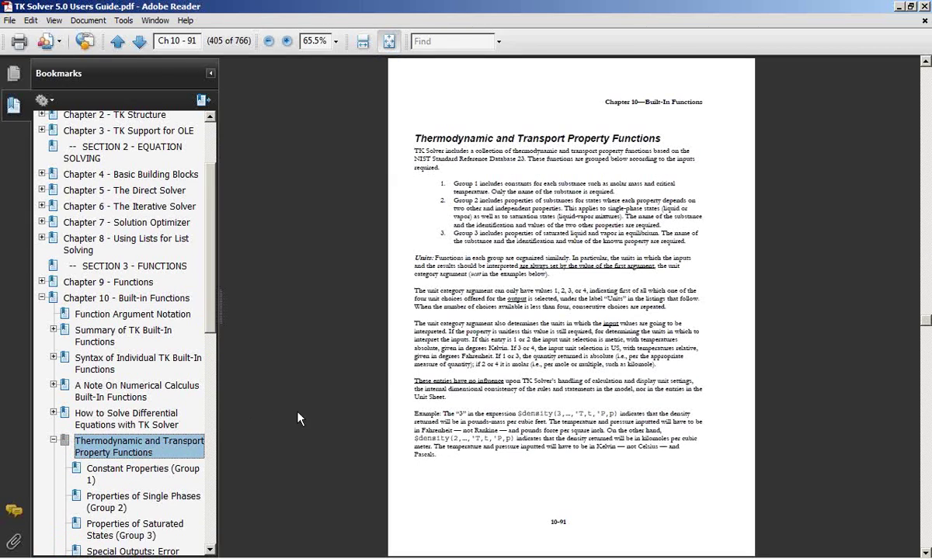
Zoom the page to 100% and scroll down to the units example
click(287, 41)
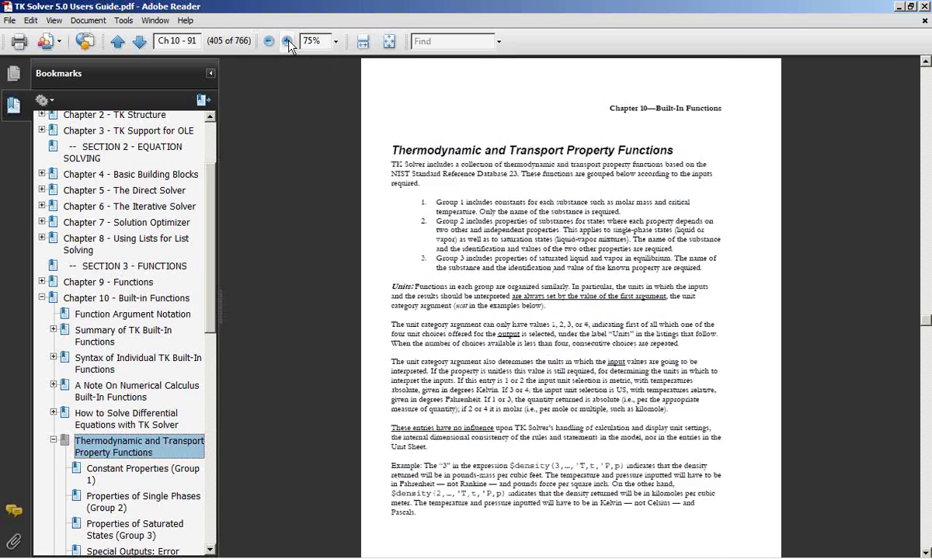
click(287, 41)
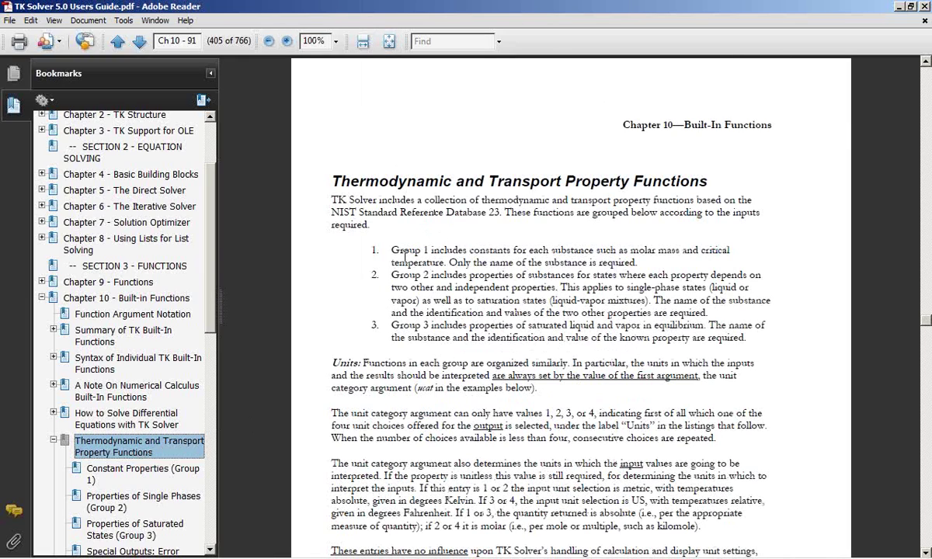
scroll(392, 148, down, 3)
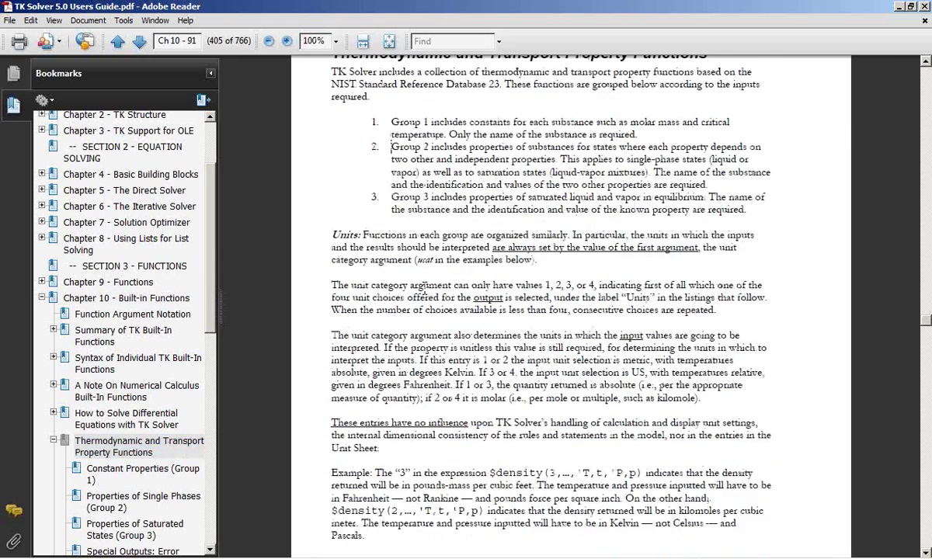
scroll(412, 289, down, 2)
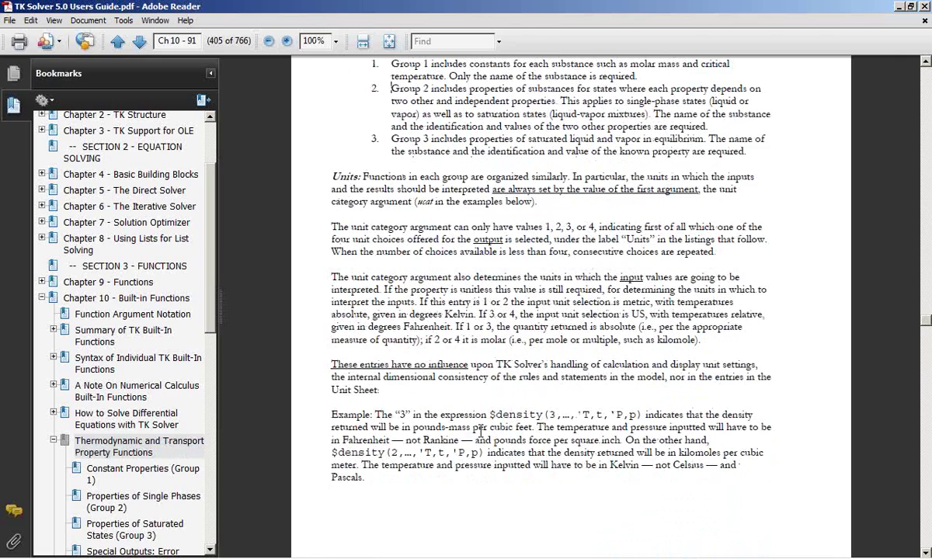